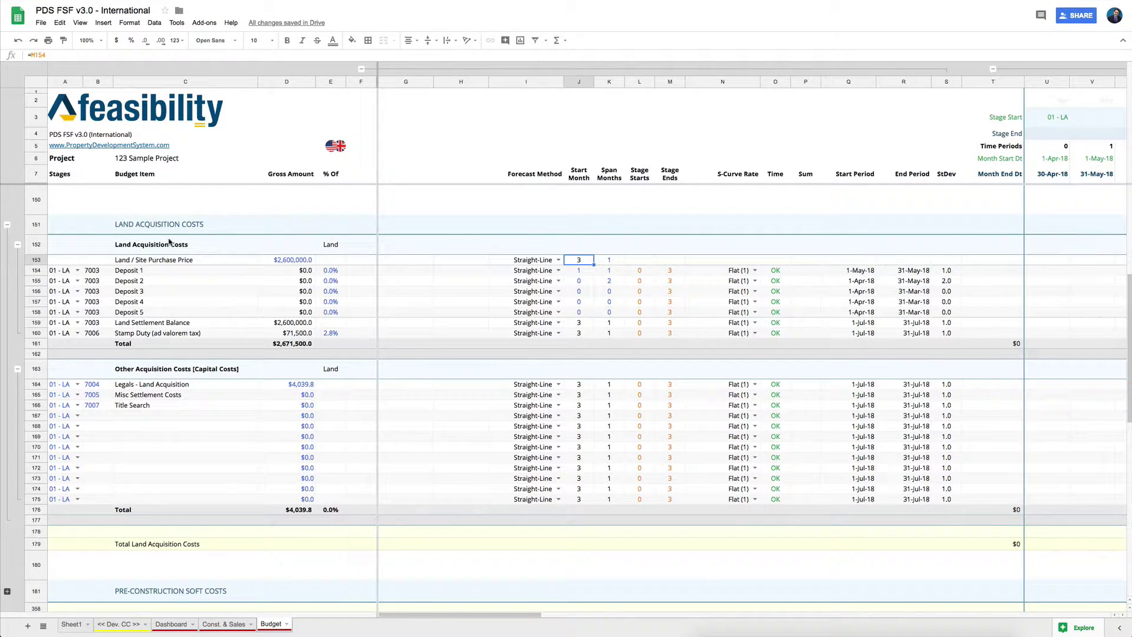
Step: Set Deposit 1 to 5% of the land price ($130,000.0) and view the Dashboard sheet
{"action": "left_click", "coordinate": [127, 261]}
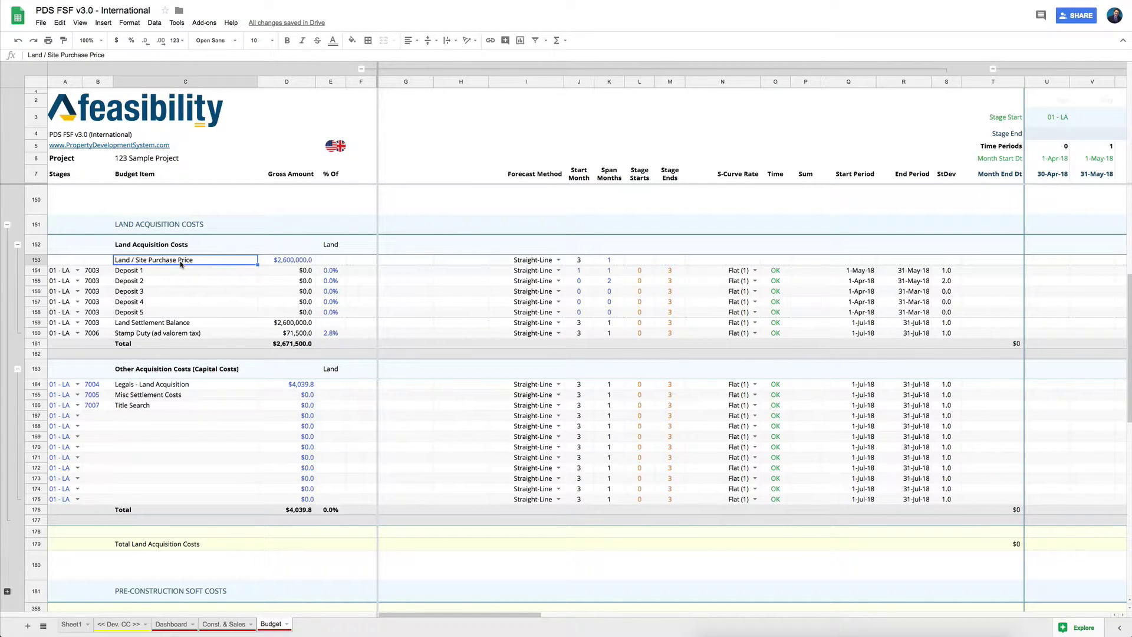
{"action": "left_click", "coordinate": [284, 261]}
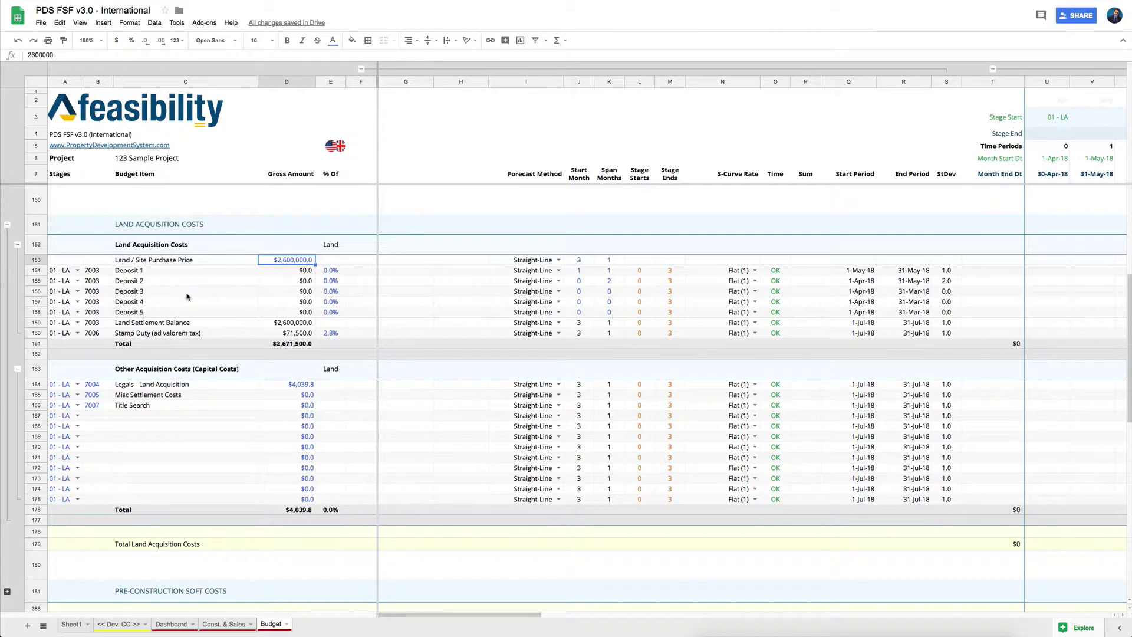
{"action": "left_click", "coordinate": [330, 270]}
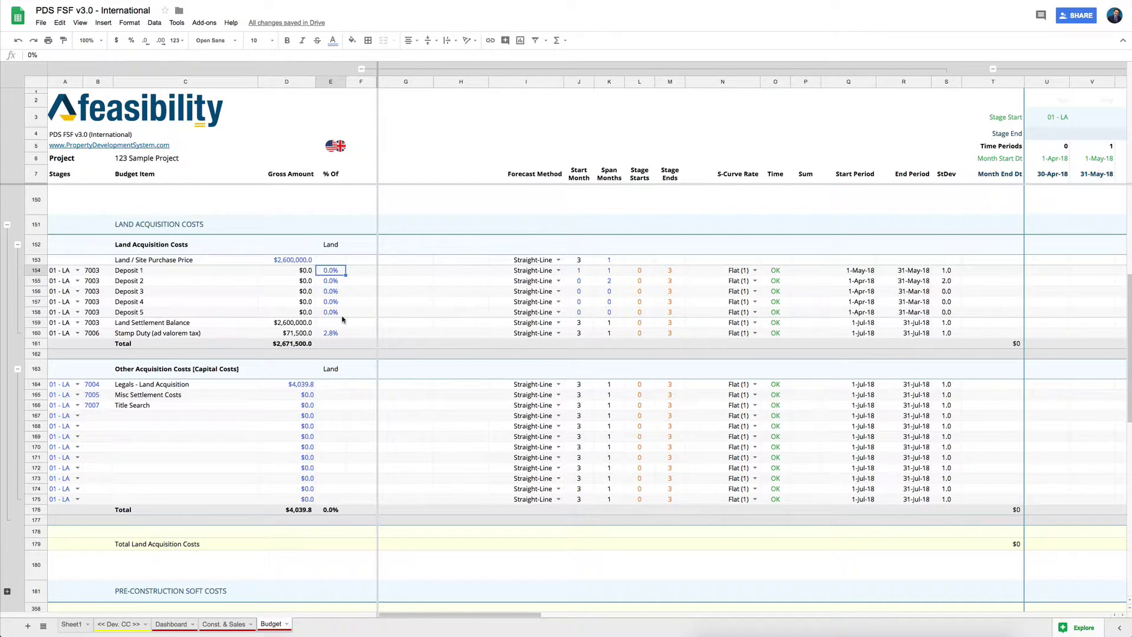
{"action": "type", "text": "5%"}
{"action": "key", "text": "Return"}
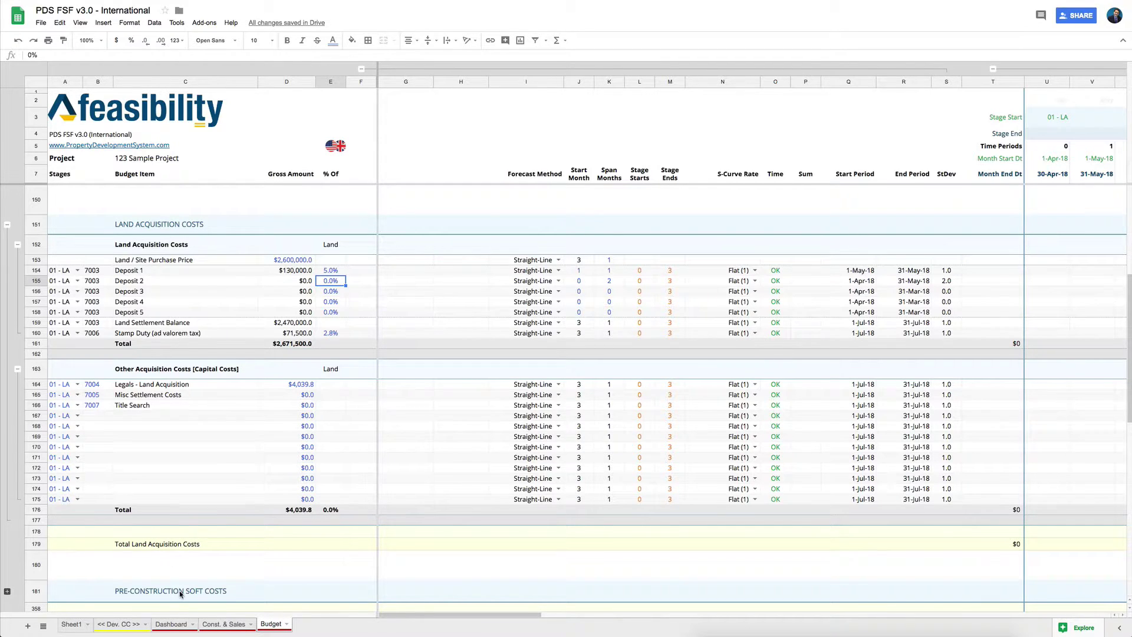
{"action": "left_click", "coordinate": [170, 625]}
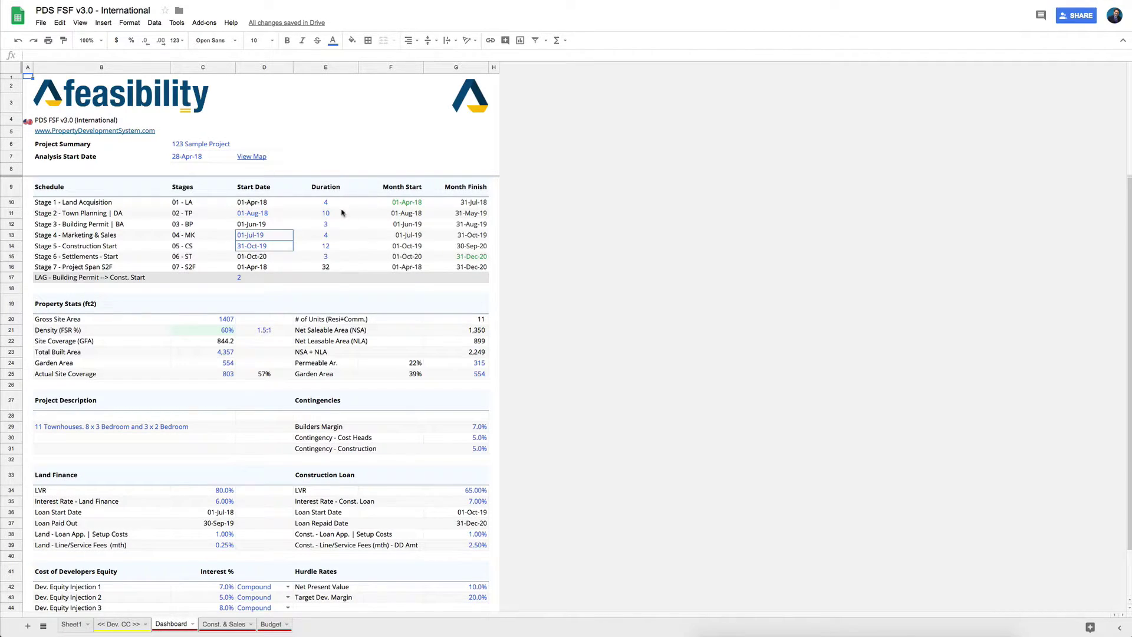
Step: Go back to the Budget sheet, where Deposit 1 runs 1-May-18 to 31-May-18
{"action": "left_click", "coordinate": [268, 626]}
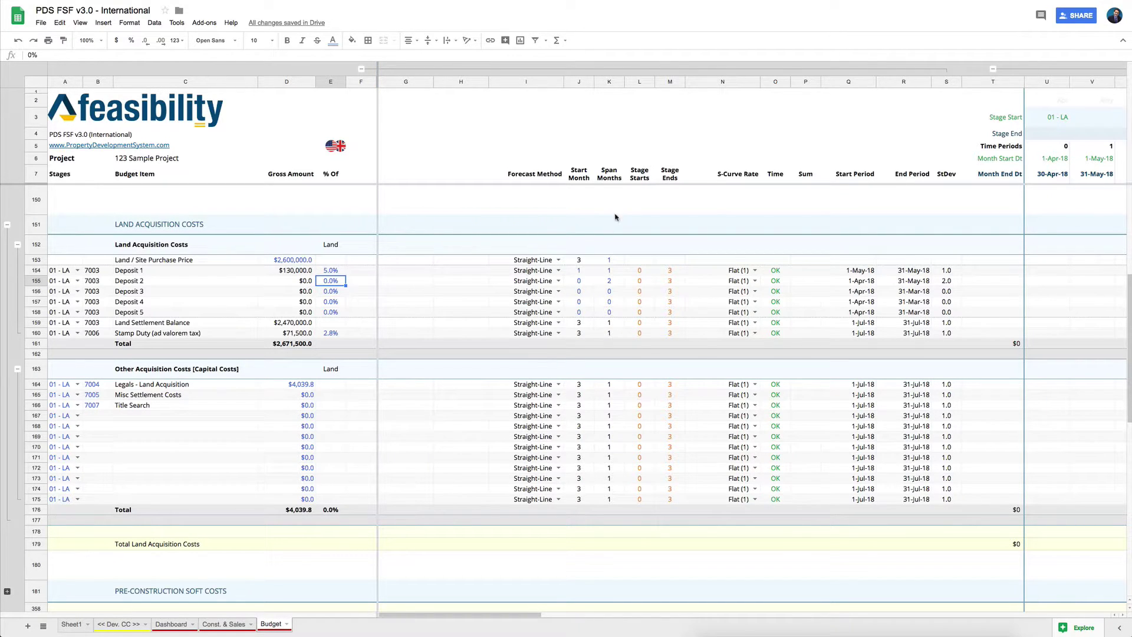
{"action": "left_click", "coordinate": [578, 284]}
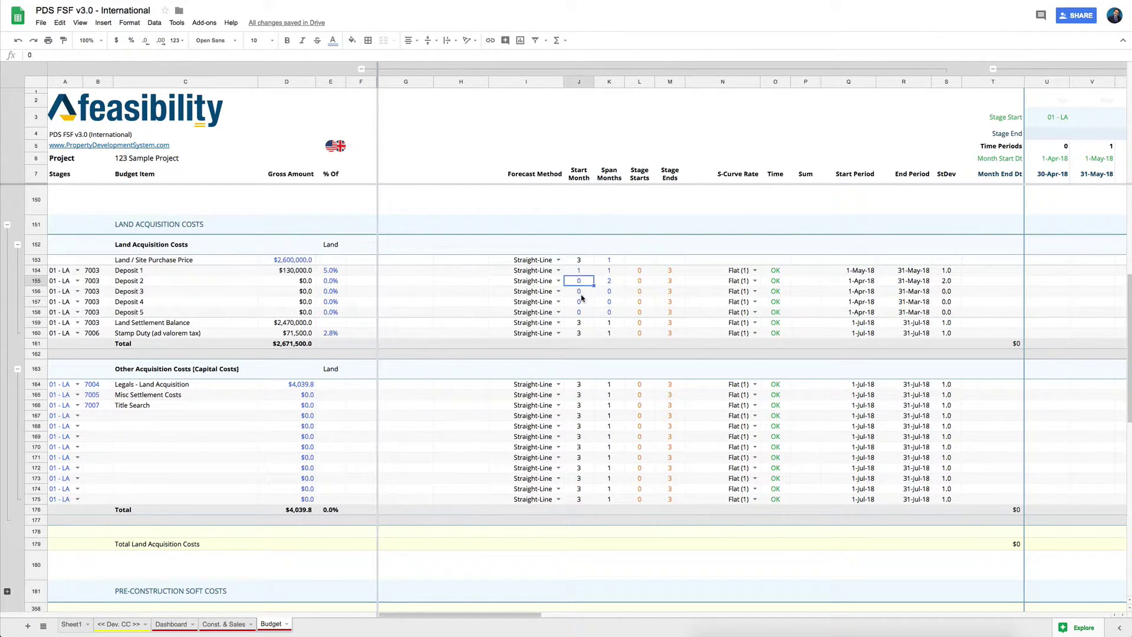
{"action": "key", "text": "Down"}
{"action": "key", "text": "Down"}
Step: Review the Dashboard's GST settings: 10% rate, GST on Land No, Margin Scheme Yes
{"action": "scroll", "coordinate": [148, 366], "scroll_direction": "down", "scroll_amount": 2}
{"action": "scroll", "coordinate": [148, 369], "scroll_direction": "up", "scroll_amount": 3}
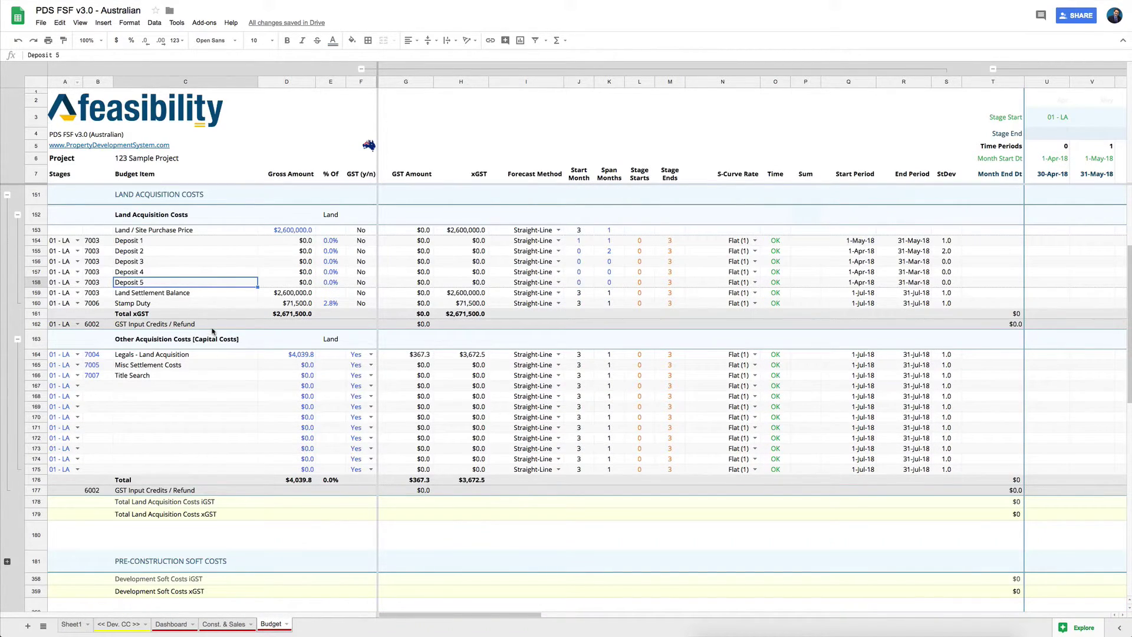
{"action": "scroll", "coordinate": [296, 300], "scroll_direction": "up", "scroll_amount": 1}
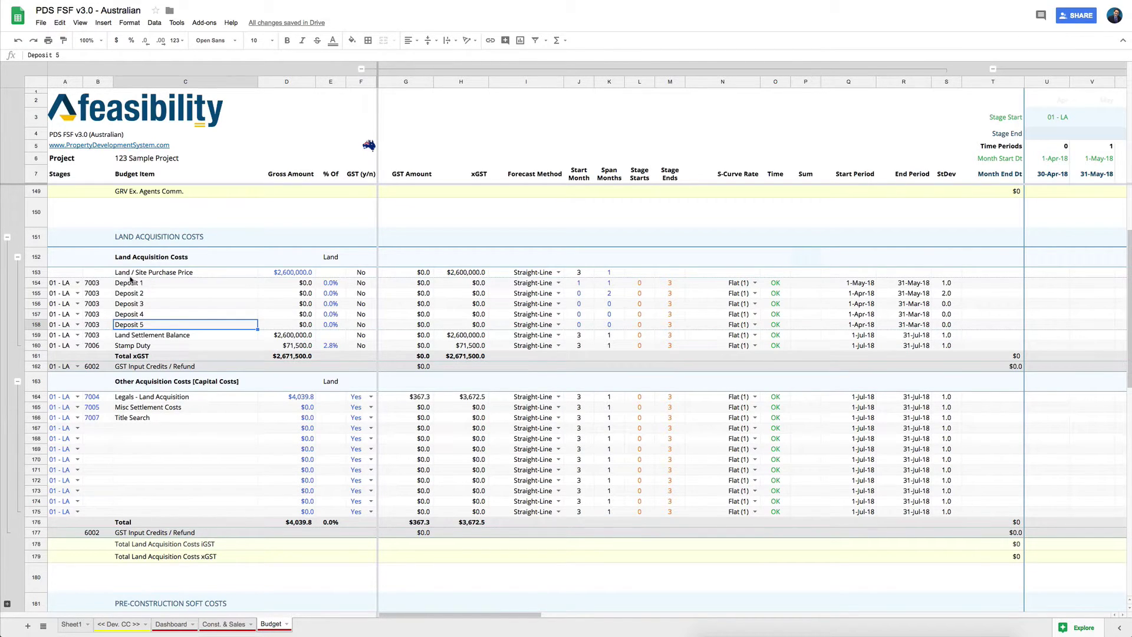
{"action": "left_click", "coordinate": [176, 625]}
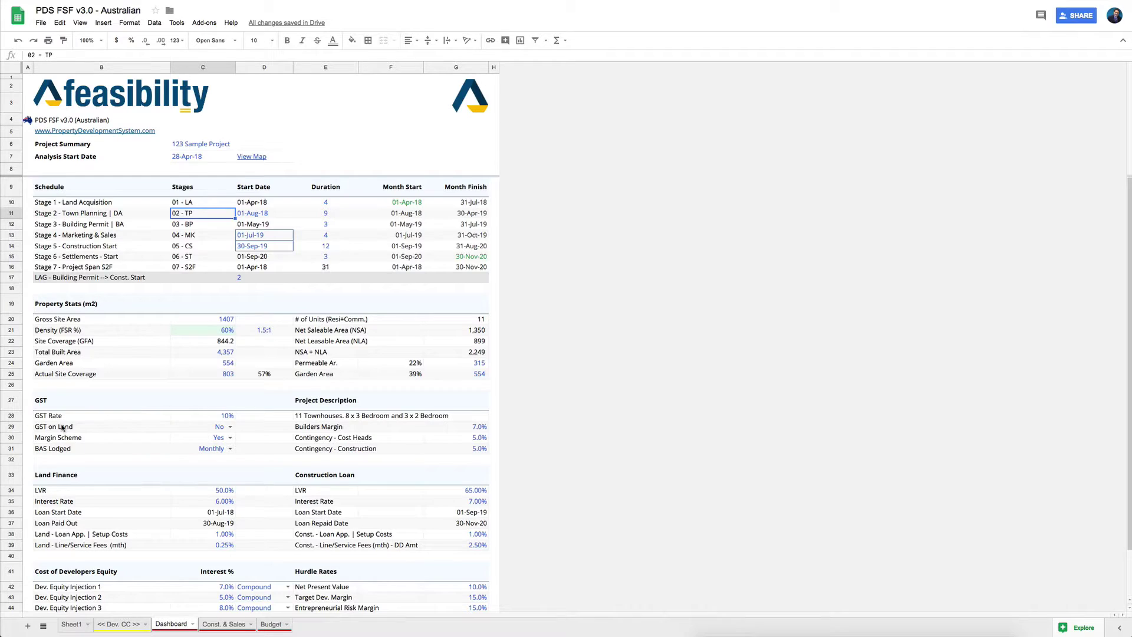
Step: Compare the Budget and Dashboard sheets, ending on the Budget's land acquisition GST columns
{"action": "left_click", "coordinate": [271, 624]}
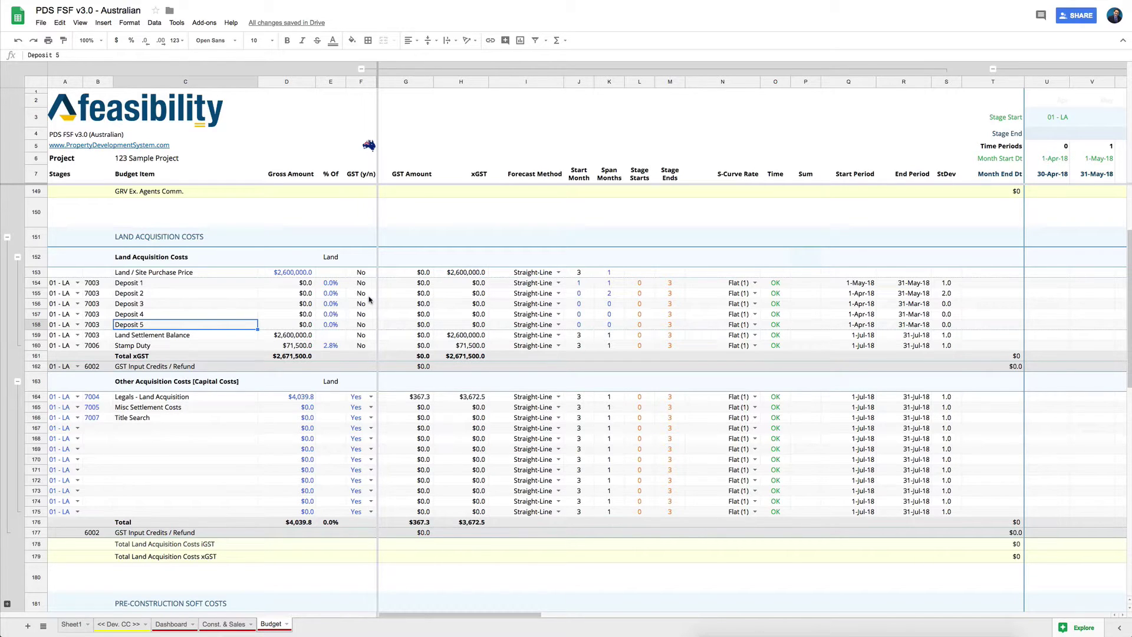
{"action": "left_click", "coordinate": [171, 624]}
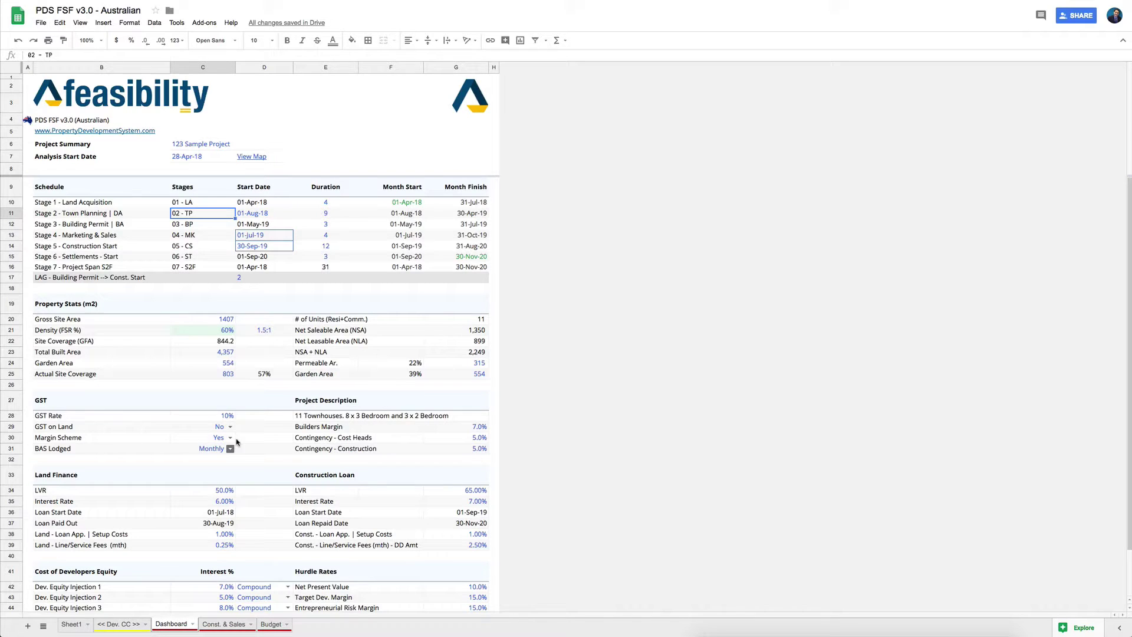
{"action": "left_click", "coordinate": [273, 624]}
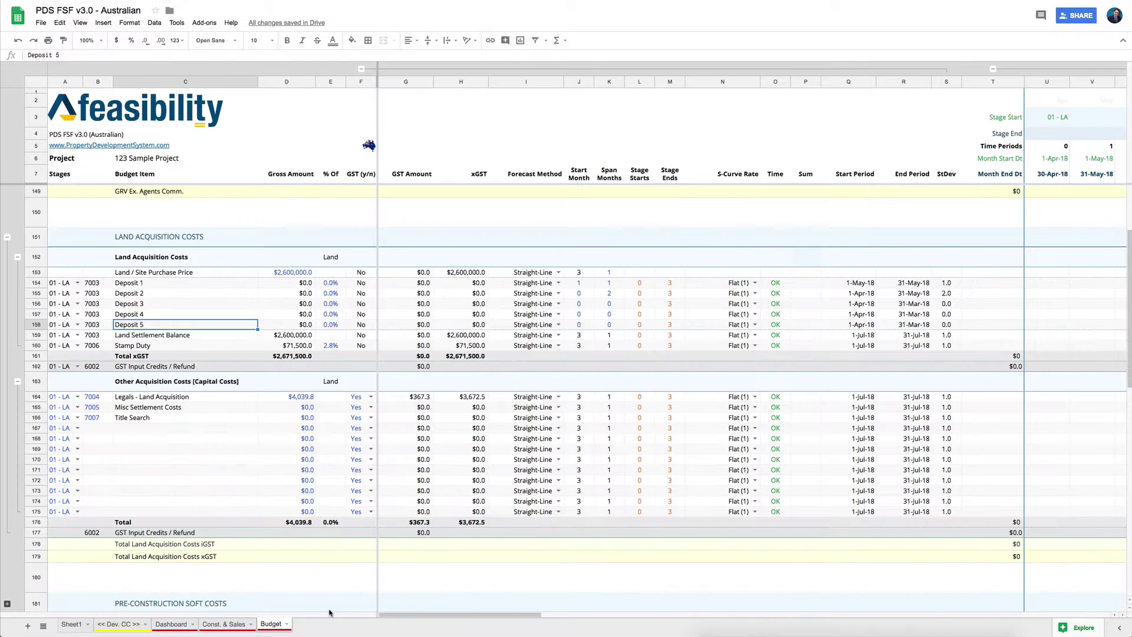
{"action": "left_click", "coordinate": [537, 304]}
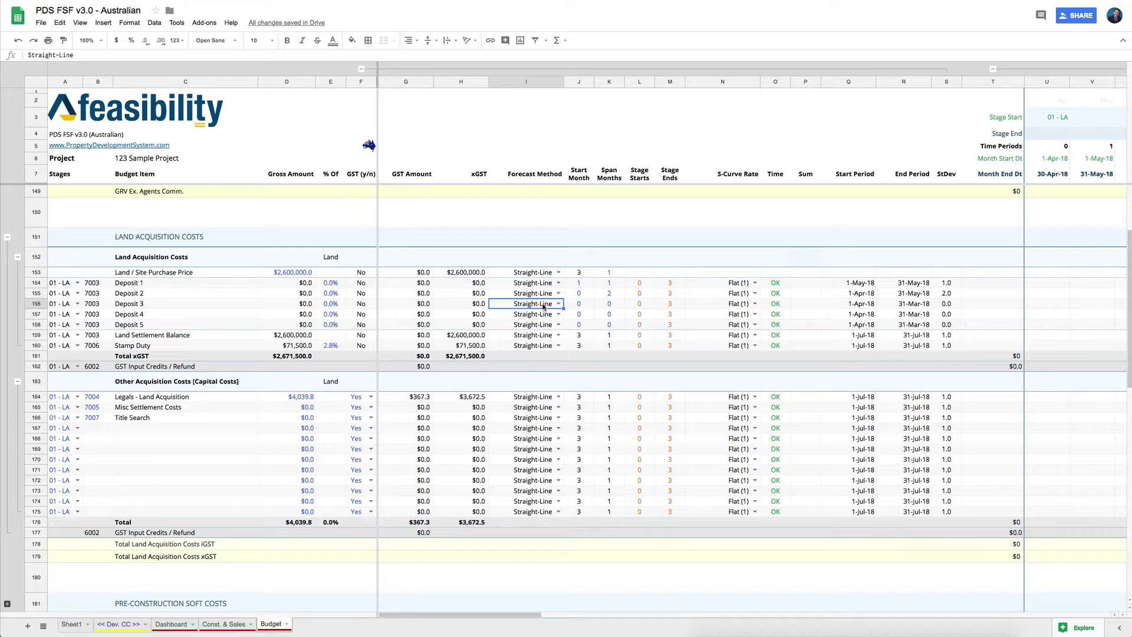
{"action": "left_click", "coordinate": [558, 303]}
{"action": "left_click", "coordinate": [517, 330]}
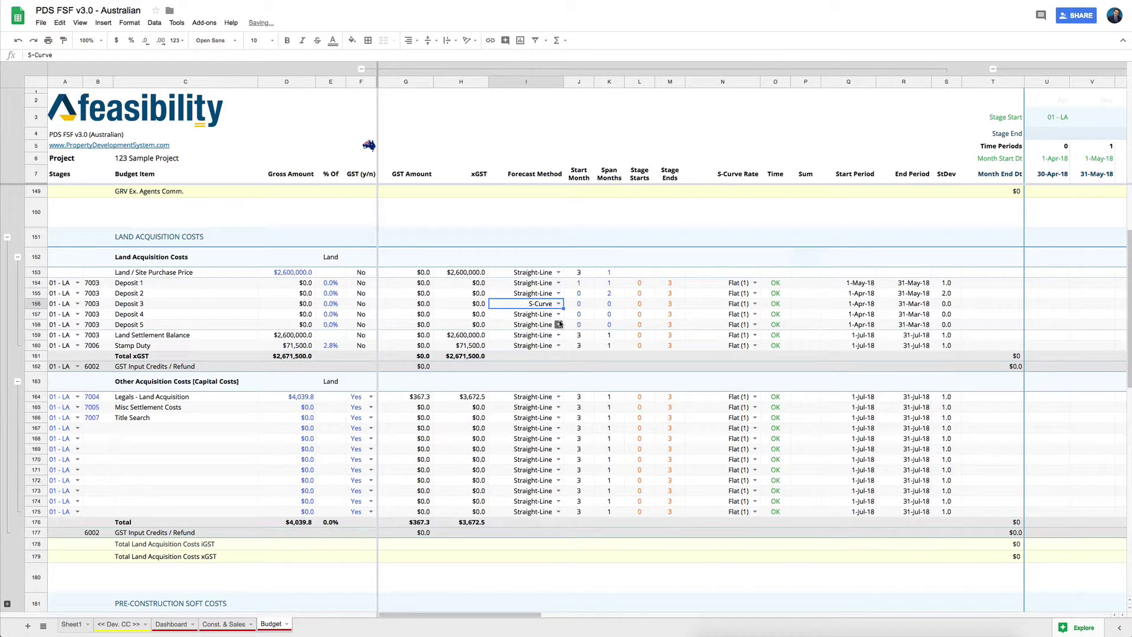
{"action": "left_click", "coordinate": [558, 304]}
{"action": "left_click", "coordinate": [519, 334]}
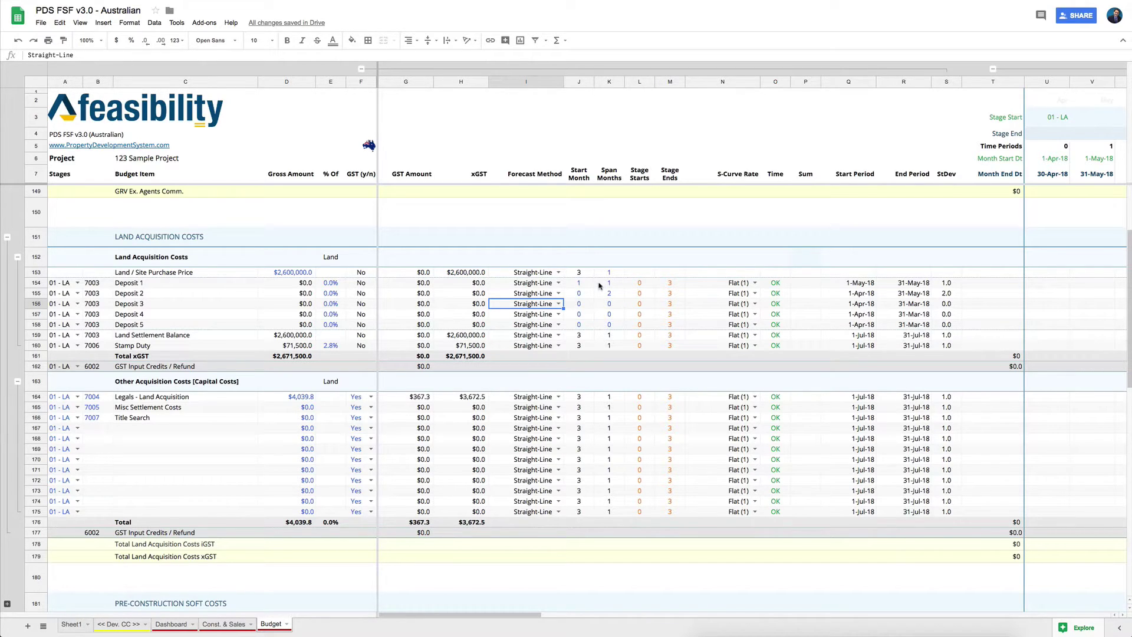
{"action": "left_click", "coordinate": [586, 305]}
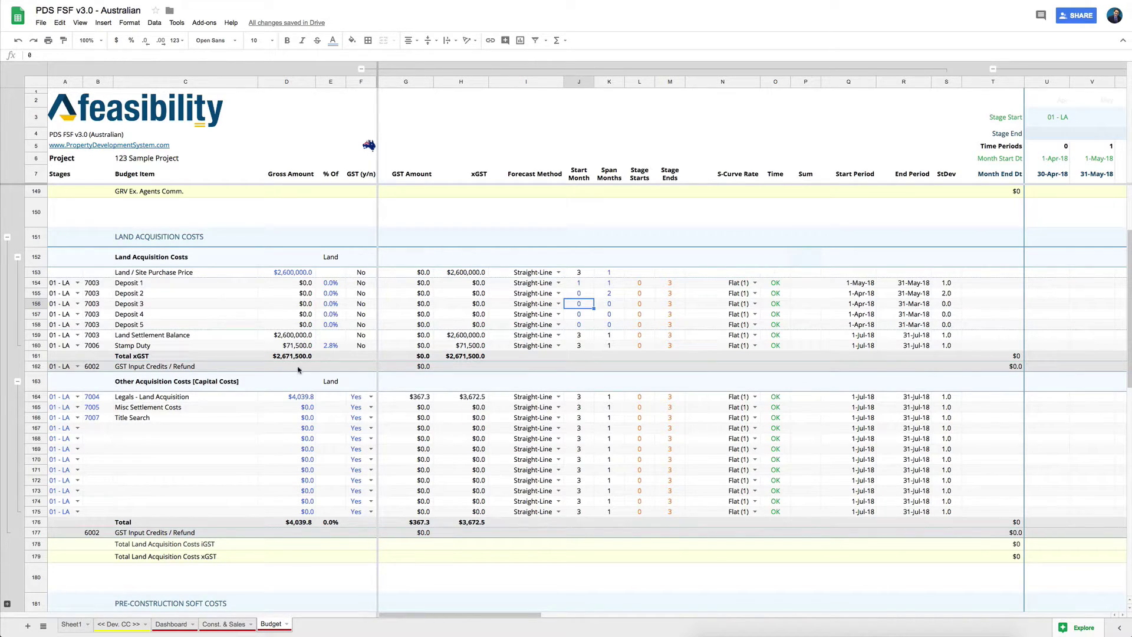
Step: Check the 2.75% Stamp Duty rate and its amount, then change it to 5.5%
{"action": "left_click", "coordinate": [329, 346]}
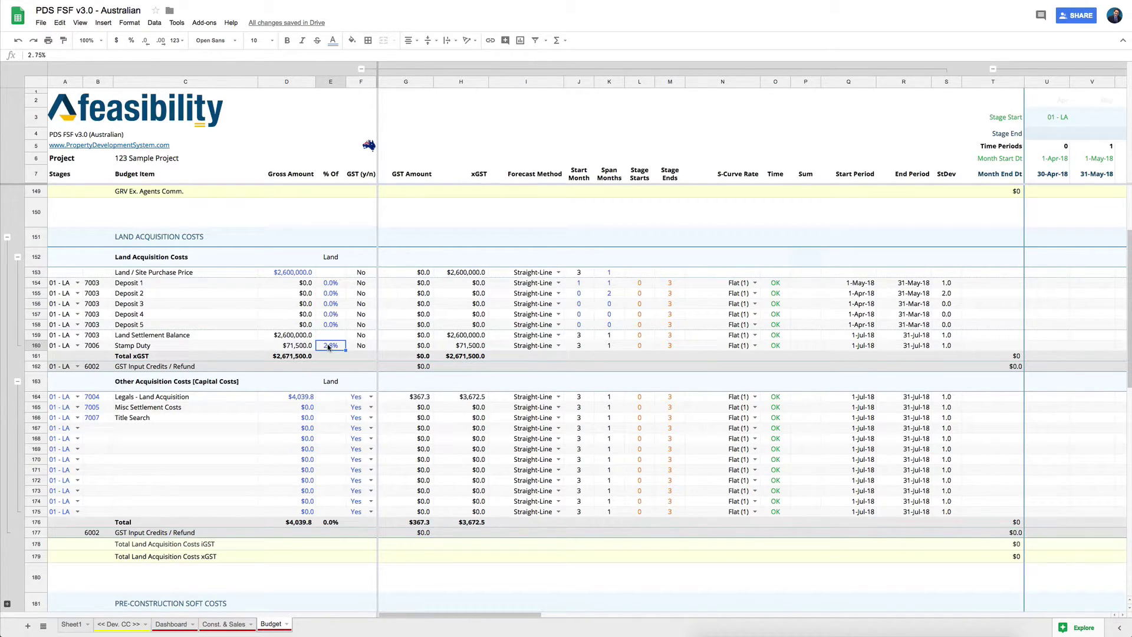
{"action": "left_click", "coordinate": [306, 347]}
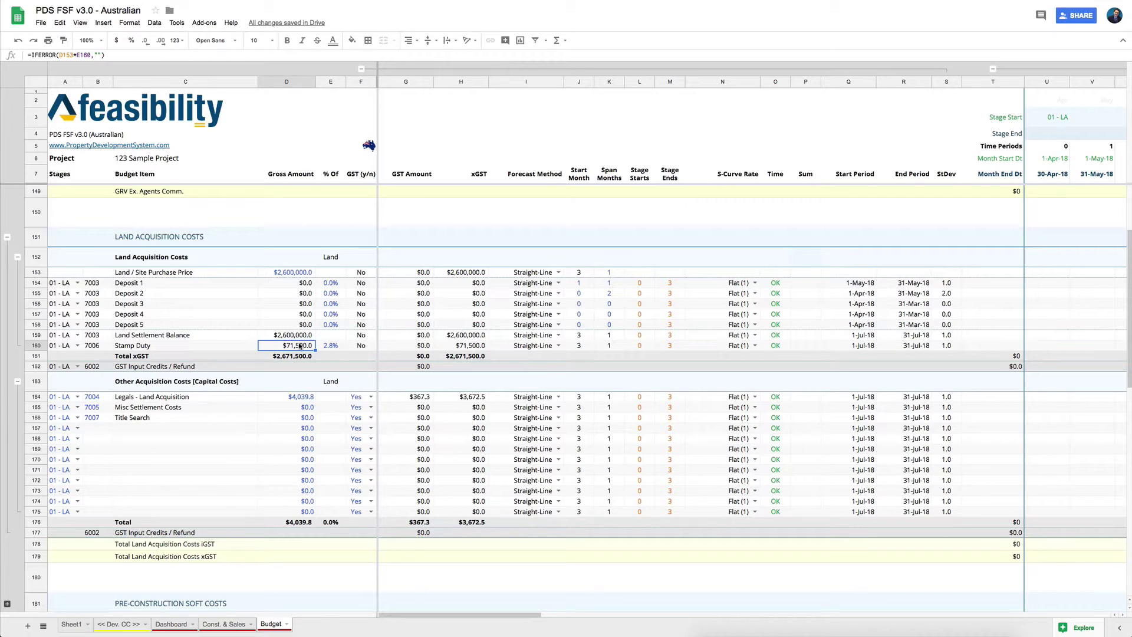
{"action": "left_click", "coordinate": [330, 347]}
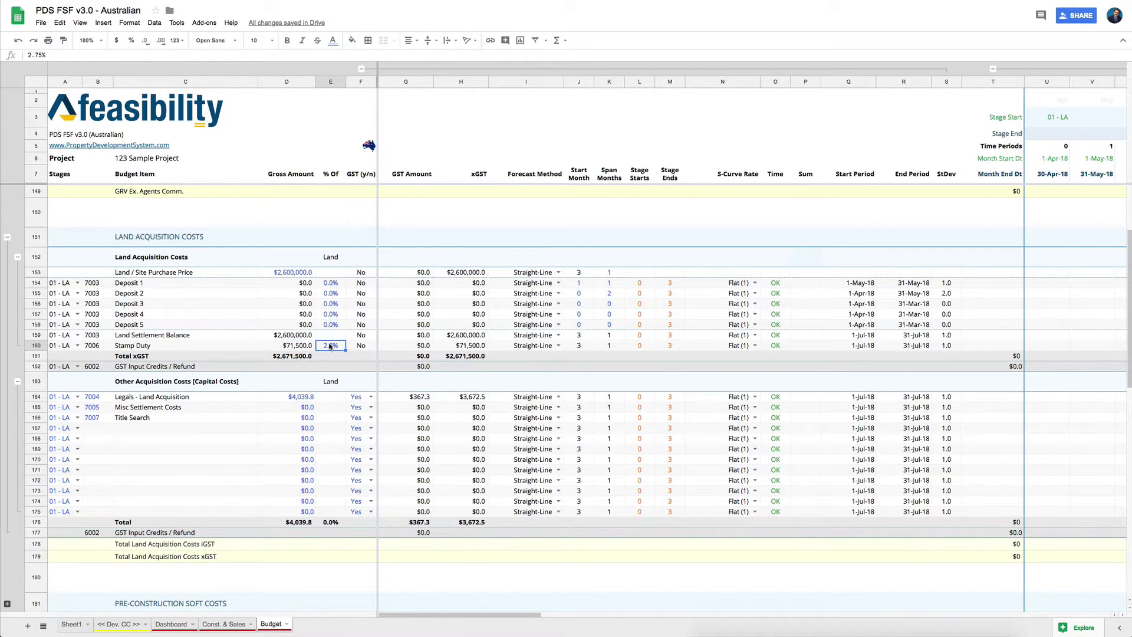
{"action": "type", "text": "5.5%"}
{"action": "key", "text": "Return"}
Step: Try Stamp Duty rates of 2.8%, 5.5% and 4.4% to compare the results
{"action": "key", "text": "Up"}
{"action": "type", "text": "2.8%"}
{"action": "key", "text": "Return"}
{"action": "key", "text": "Up"}
{"action": "type", "text": "5.5%"}
{"action": "key", "text": "Return"}
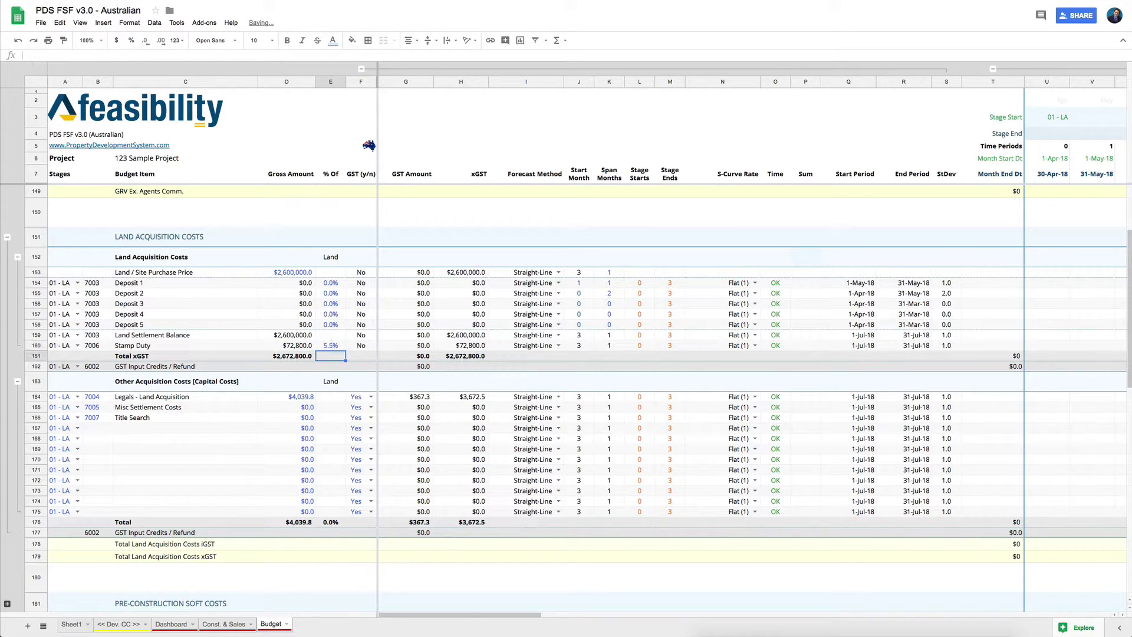
{"action": "key", "text": "Up"}
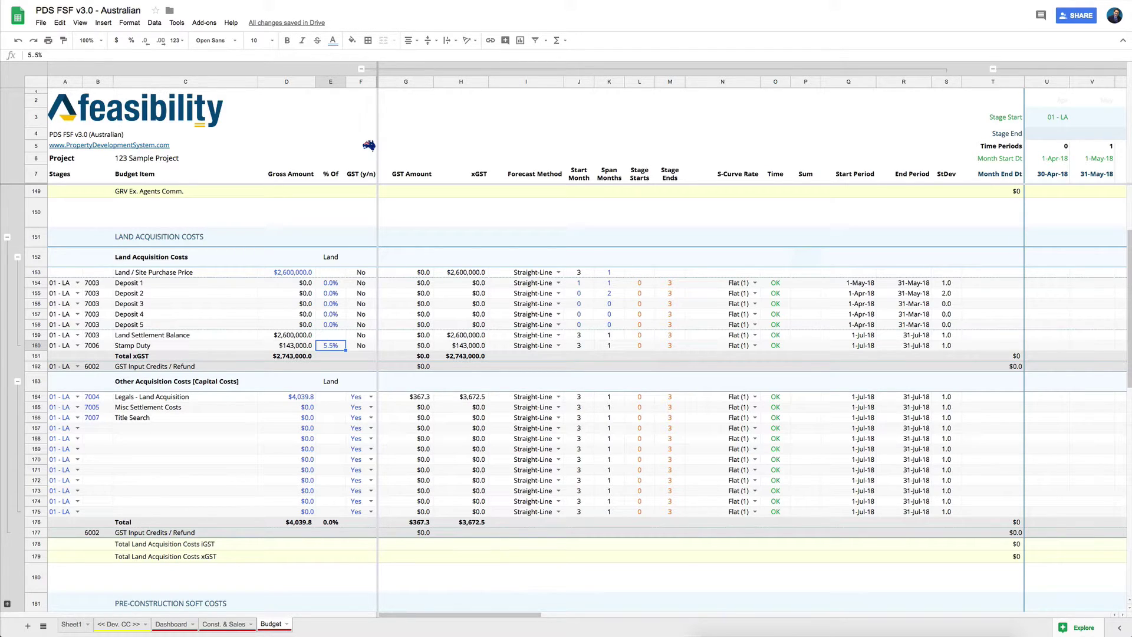
{"action": "type", "text": "4.4%"}
{"action": "key", "text": "Return"}
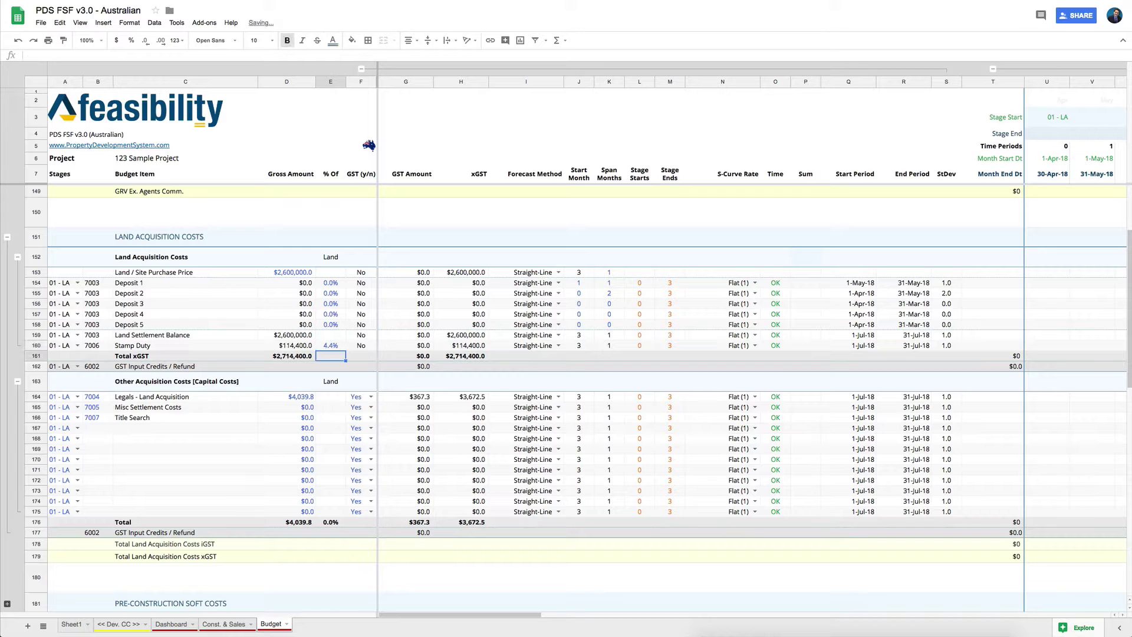
{"action": "key", "text": "Up"}
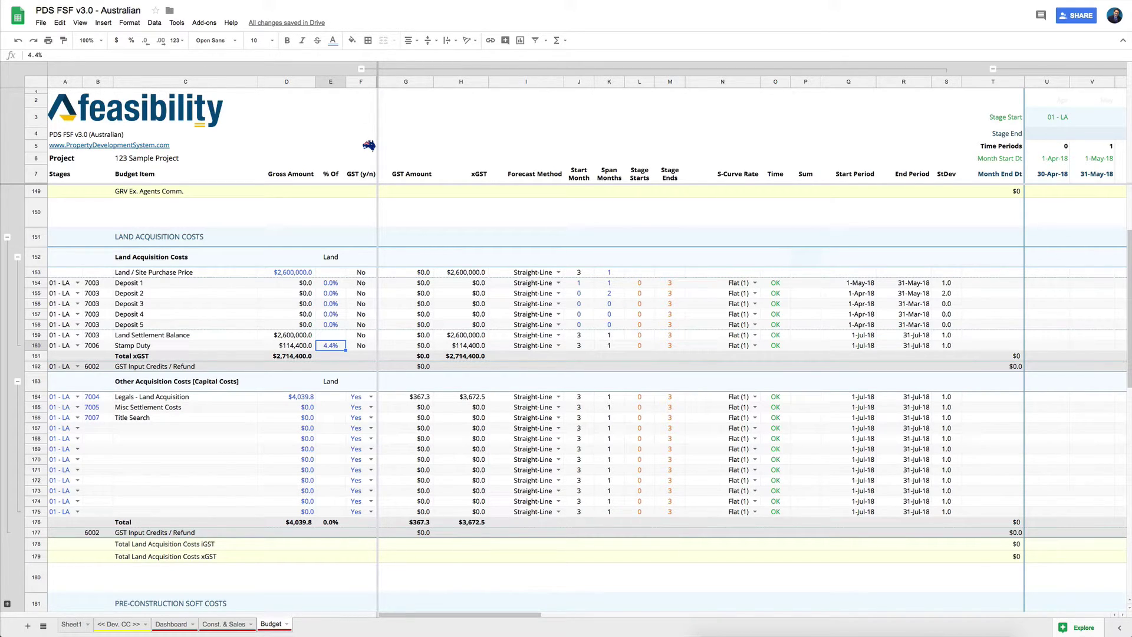
Step: Check the Stamp Duty formula and settle on 5.5%, giving $143,000.0
{"action": "left_click", "coordinate": [286, 346]}
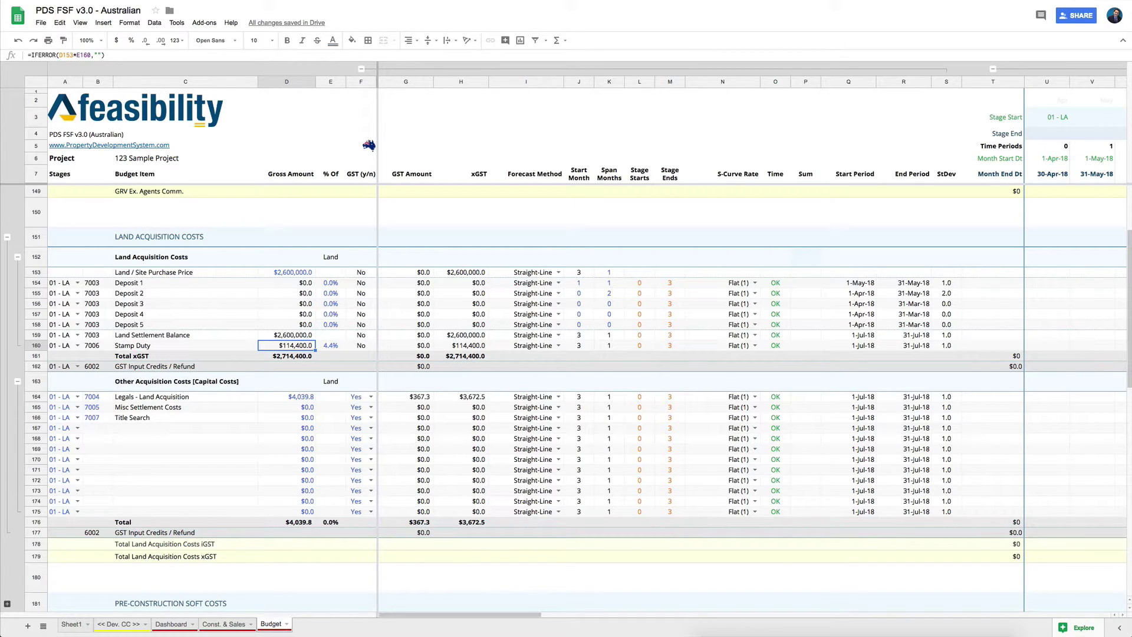
{"action": "left_click", "coordinate": [331, 346]}
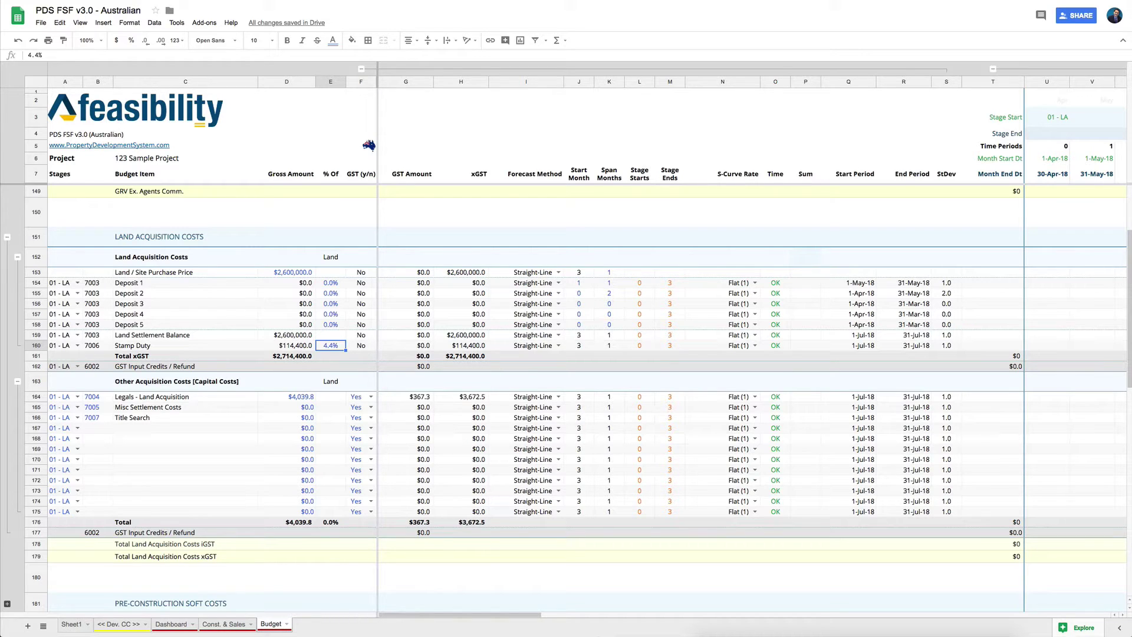
{"action": "type", "text": "5.5"}
{"action": "key", "text": "Up"}
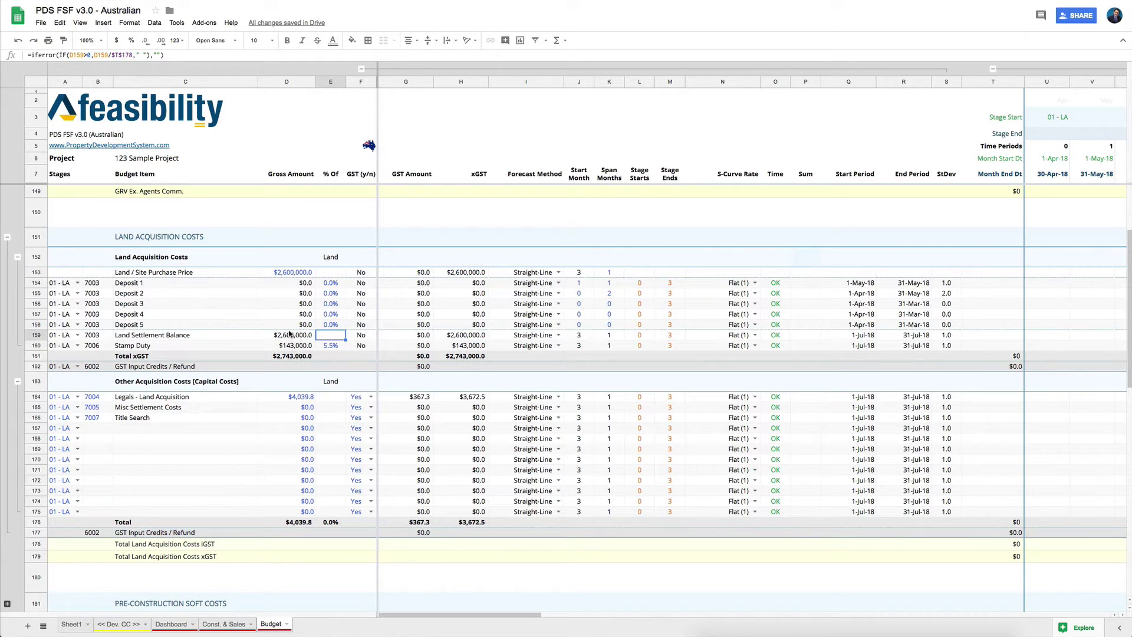
Step: Try a 1% Deposit 1 rate, then restore it to 5% ($130,000.0)
{"action": "left_click", "coordinate": [336, 304]}
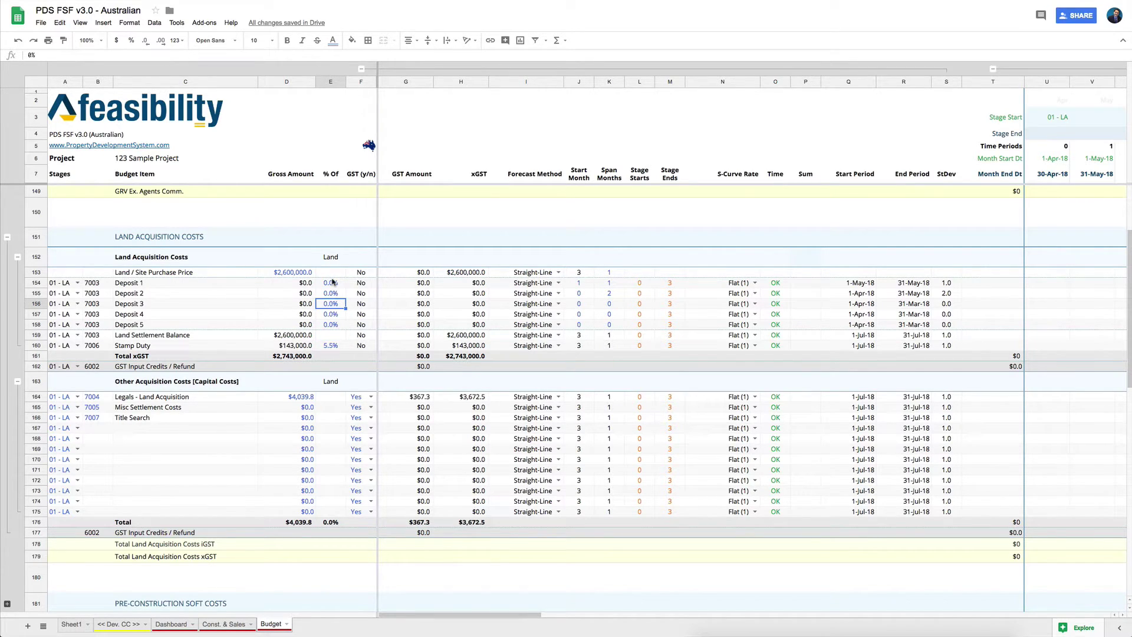
{"action": "left_click", "coordinate": [333, 283]}
{"action": "type", "text": "1%"}
{"action": "key", "text": "Return"}
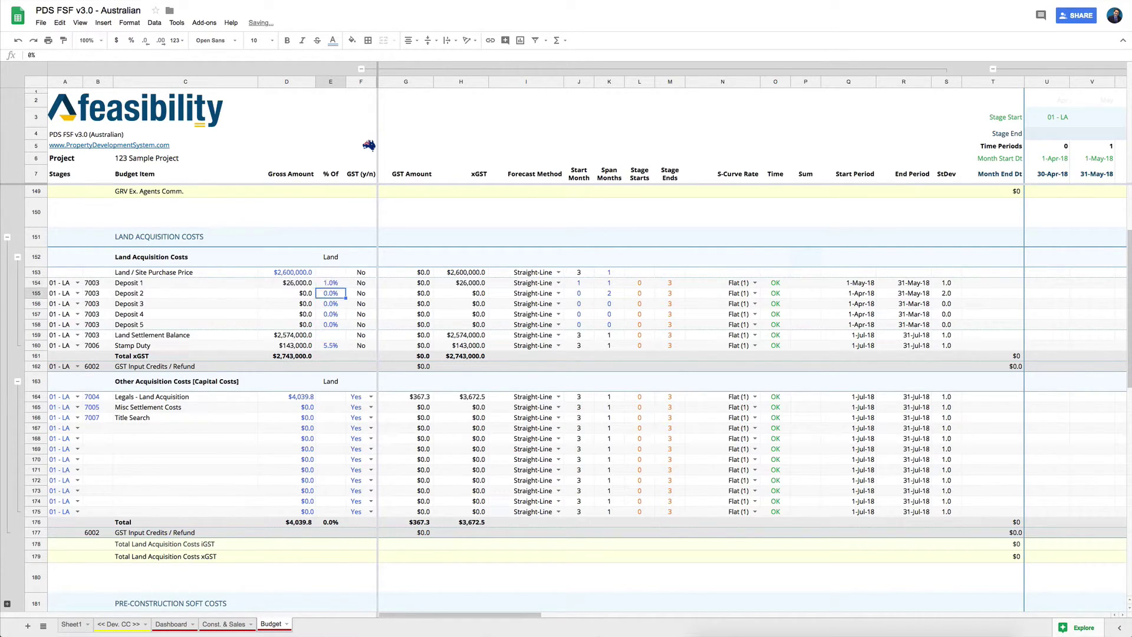
{"action": "key", "text": "Up"}
{"action": "type", "text": "5%"}
{"action": "key", "text": "Return"}
Step: Re-enter 5 for Deposit 1 and confirm its $130,000 falls in the May-18 cash-flow column
{"action": "scroll", "coordinate": [727, 300], "scroll_direction": "right", "scroll_amount": 4}
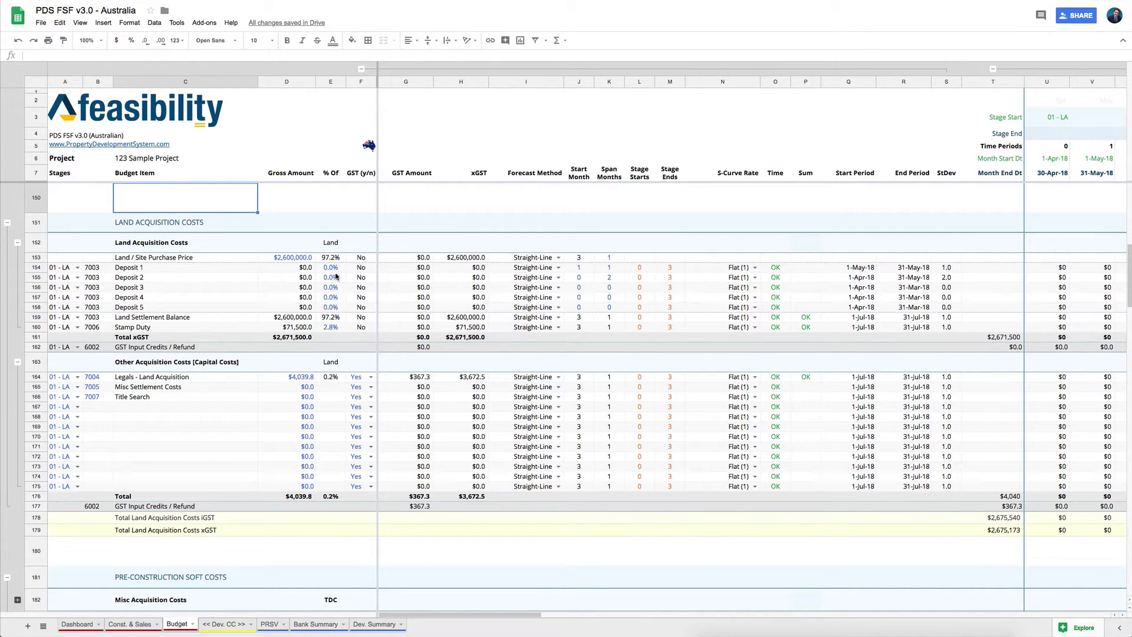
{"action": "left_click", "coordinate": [331, 268]}
{"action": "type", "text": "5"}
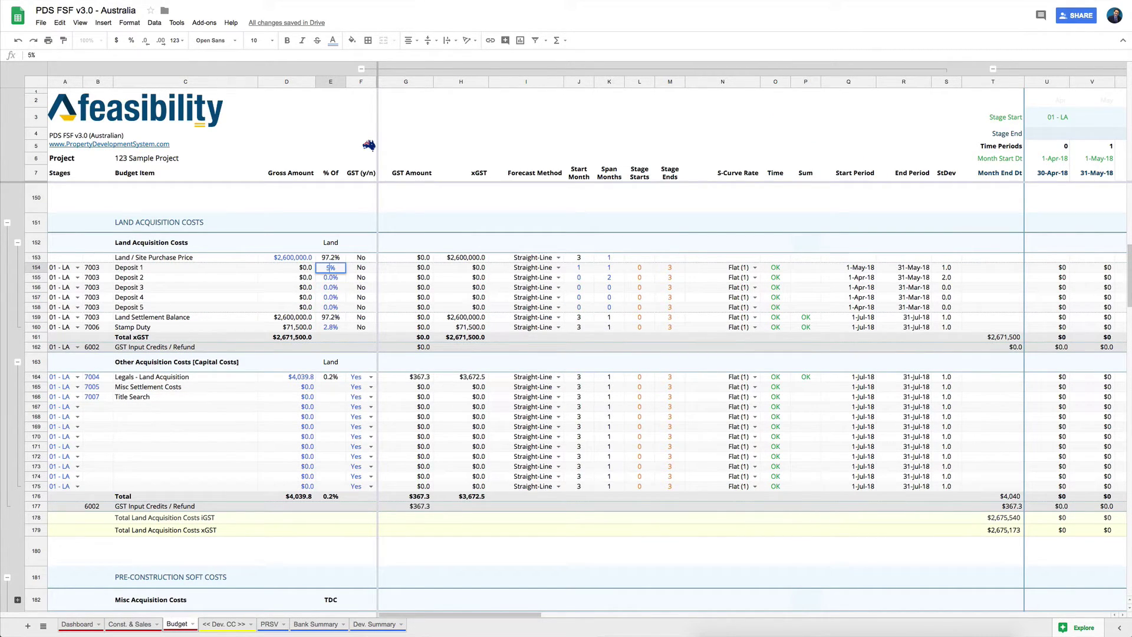
{"action": "key", "text": "Return"}
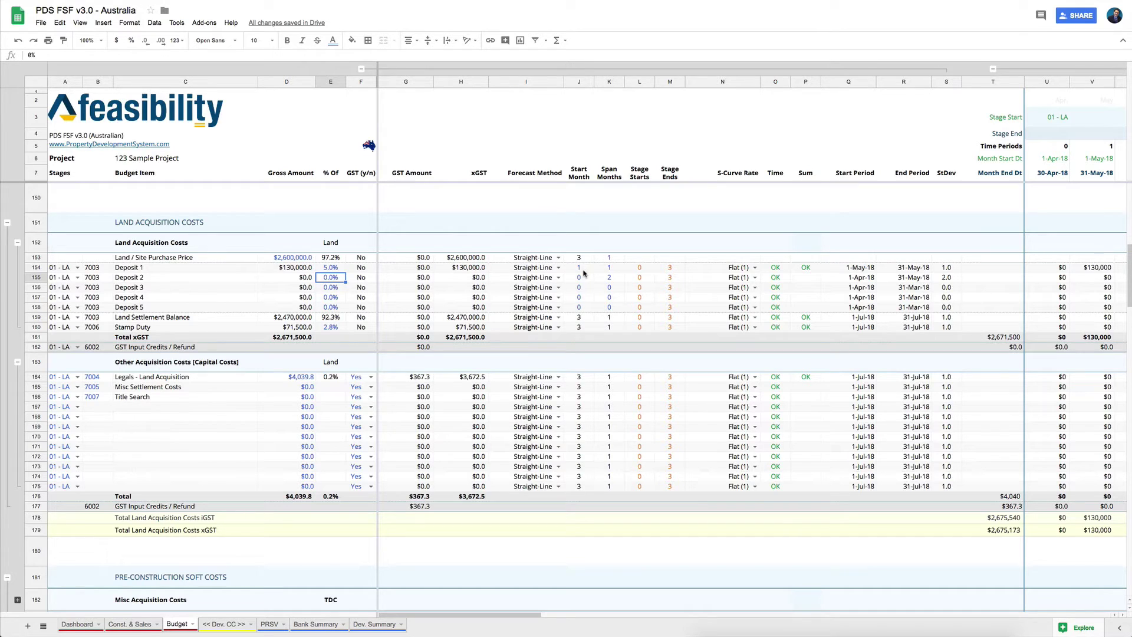
{"action": "scroll", "coordinate": [734, 301], "scroll_direction": "right", "scroll_amount": 10}
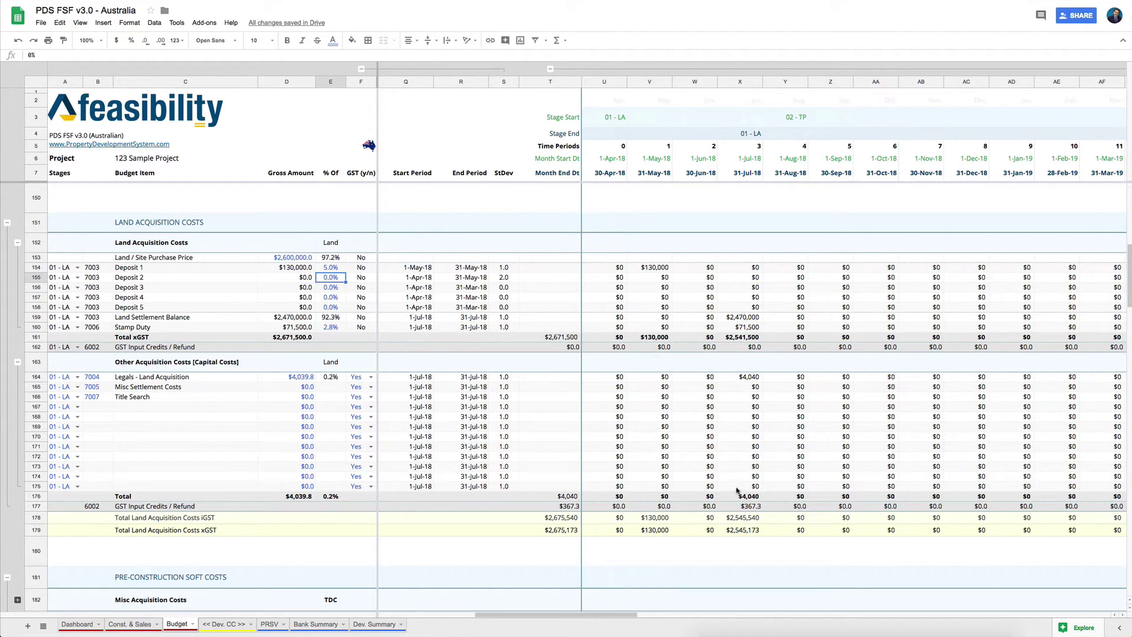
Step: Reset Deposit 1's percentage in E154 to 0
{"action": "scroll", "coordinate": [717, 415], "scroll_direction": "left", "scroll_amount": 5}
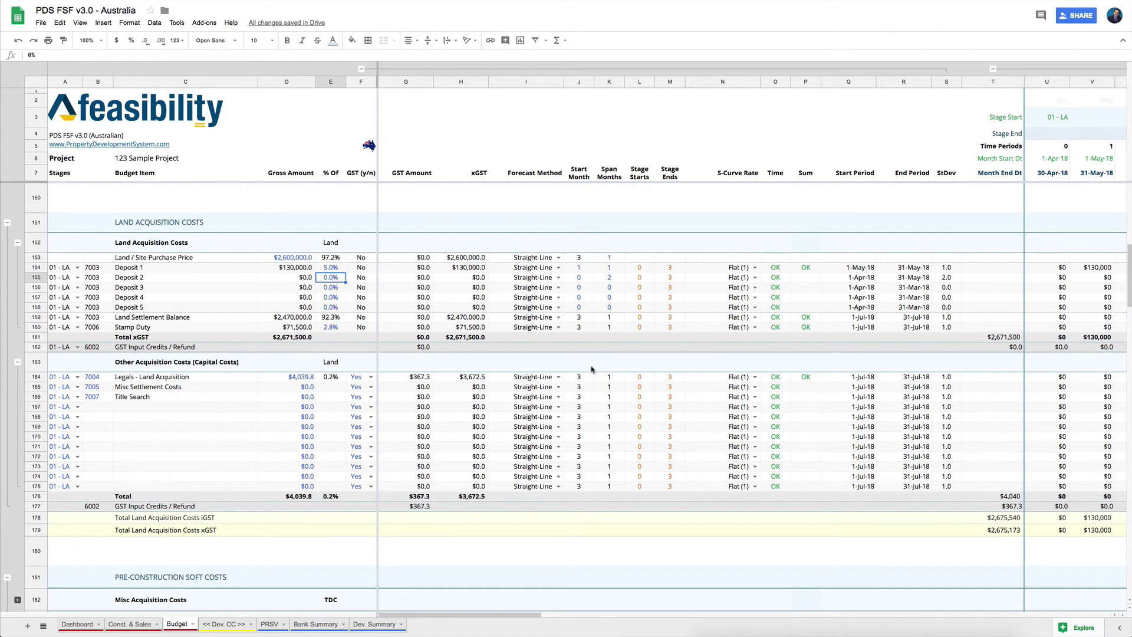
{"action": "left_click", "coordinate": [328, 267]}
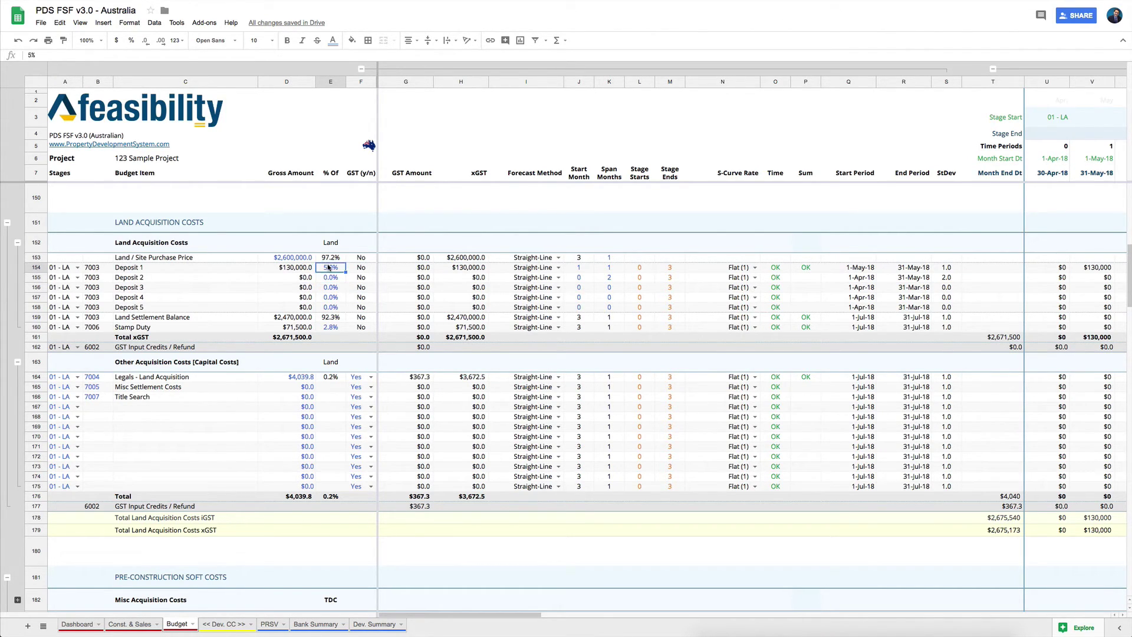
{"action": "type", "text": "0"}
{"action": "key", "text": "Return"}
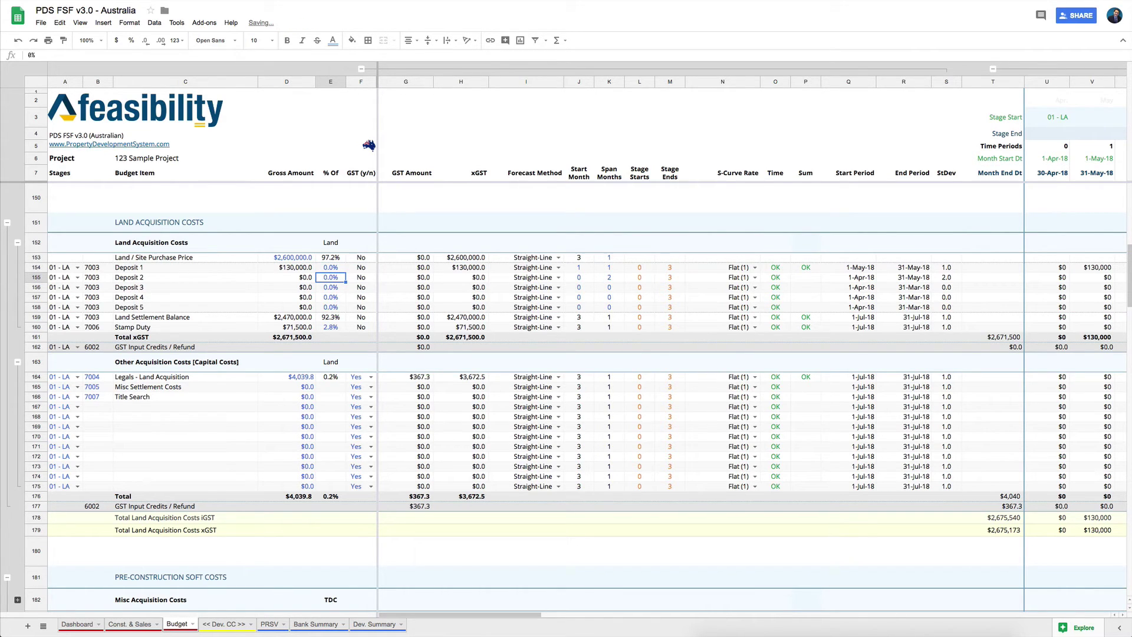